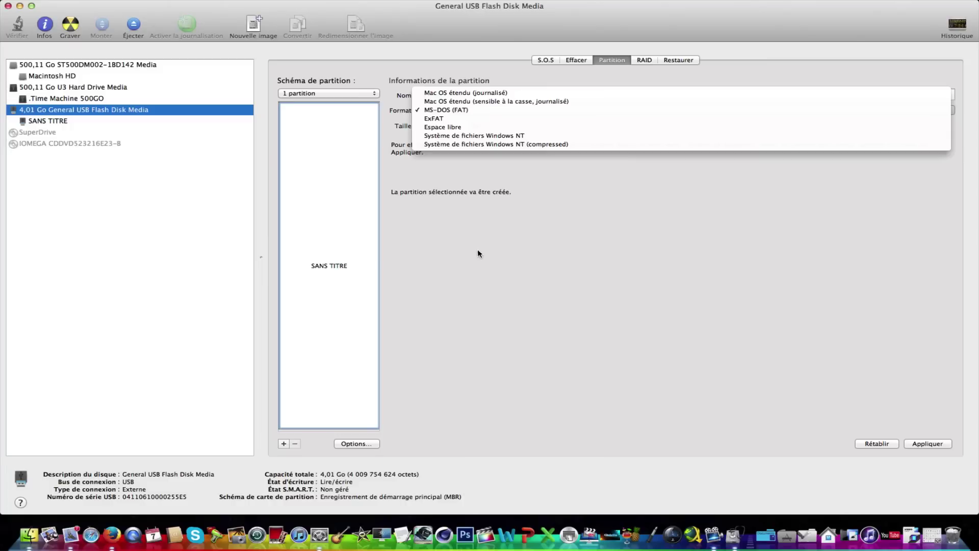
- Close the format list, view the NTFS for Mac OS X pane in System Preferences, and minimize it
click(476, 257)
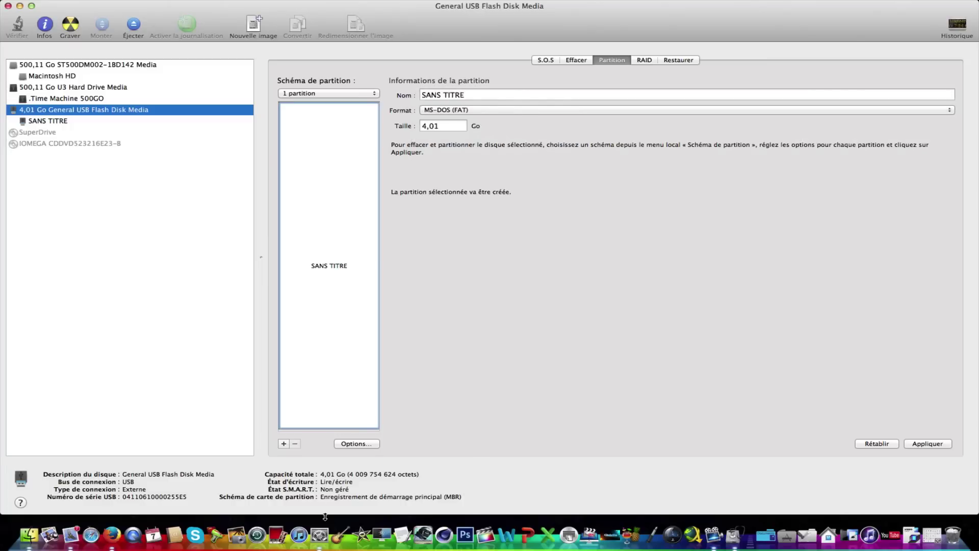
click(317, 536)
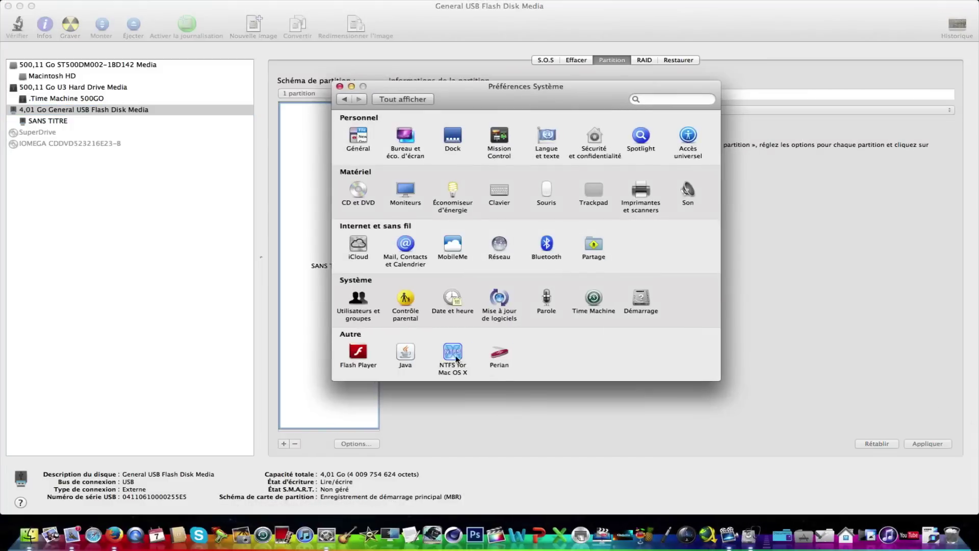
click(455, 357)
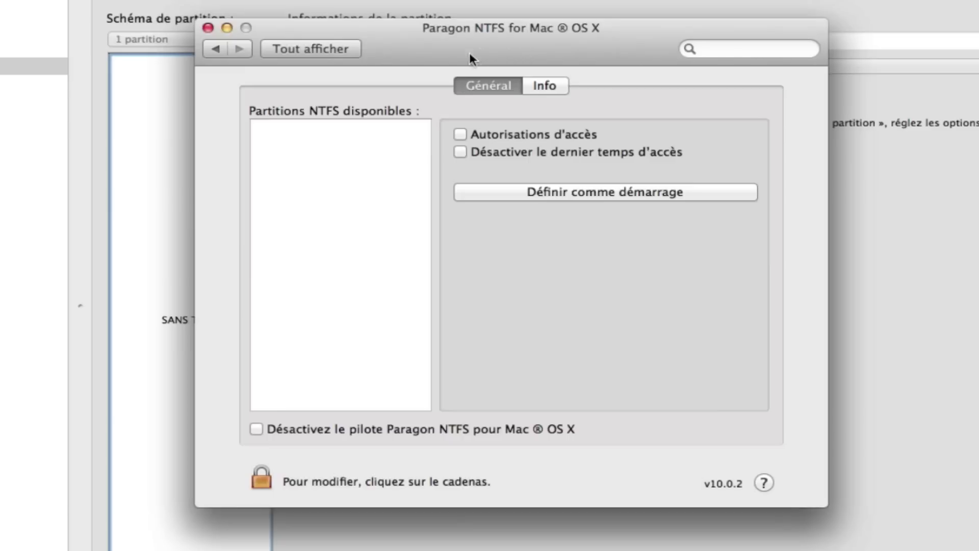
click(224, 29)
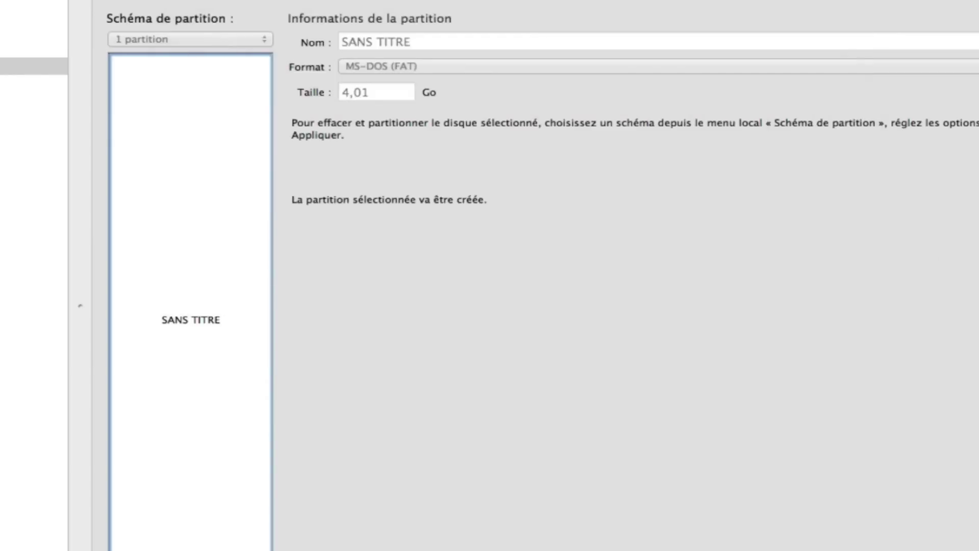
- Set the General USB Flash Disk partition's format to Système de fichiers Windows NT and name it AZERTY
click(122, 111)
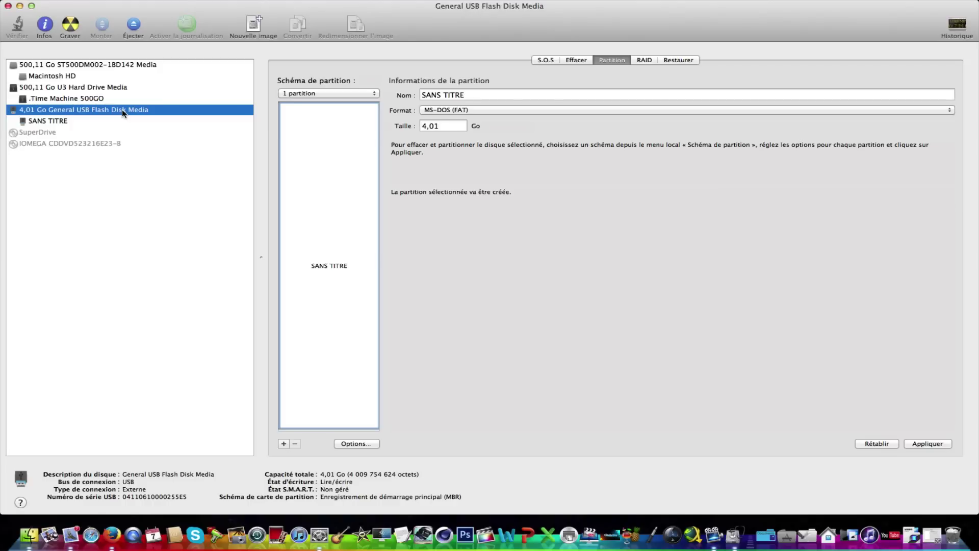
click(481, 109)
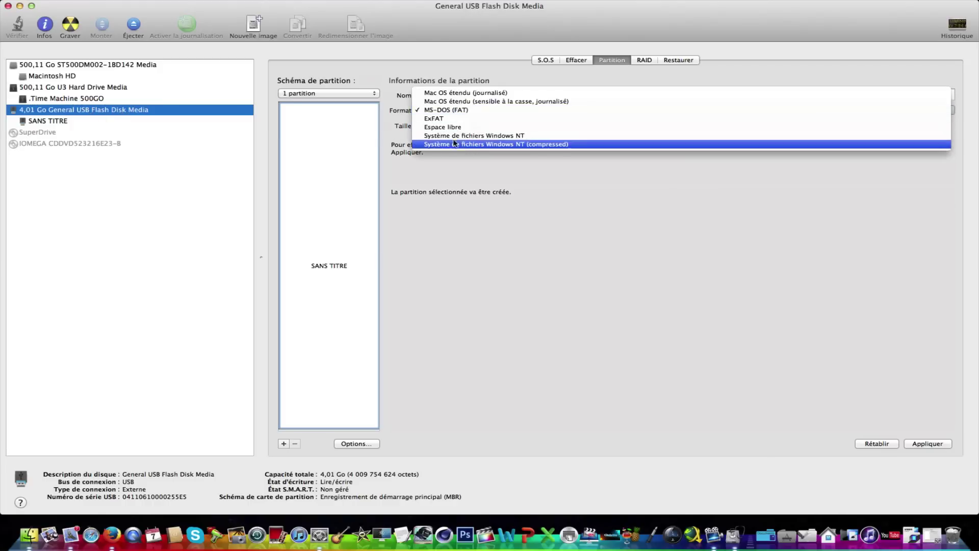
click(498, 136)
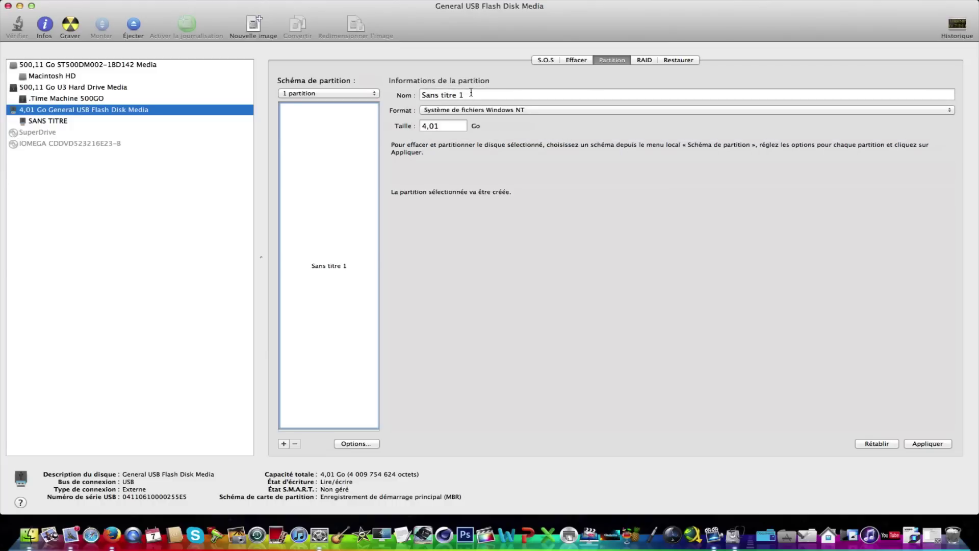
key(Tab)
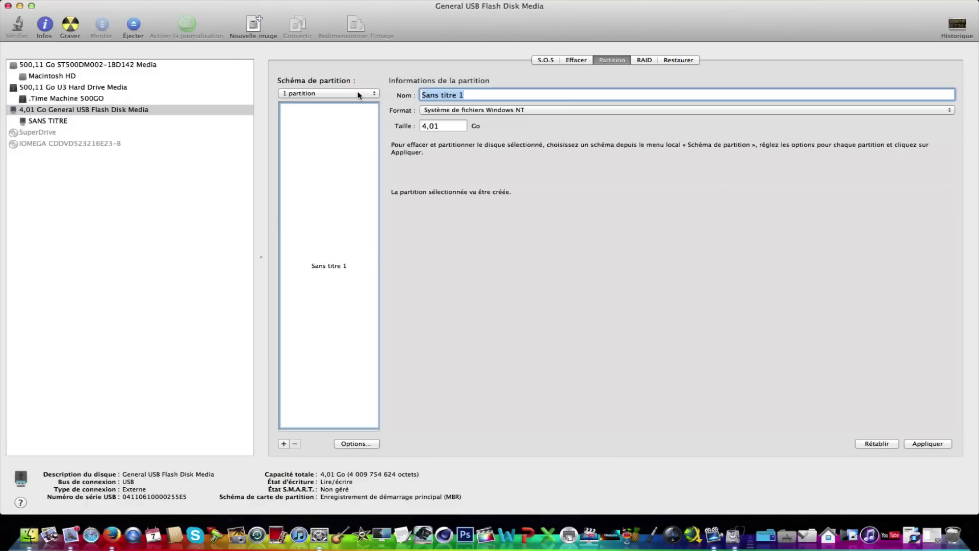
text(AZERTY)
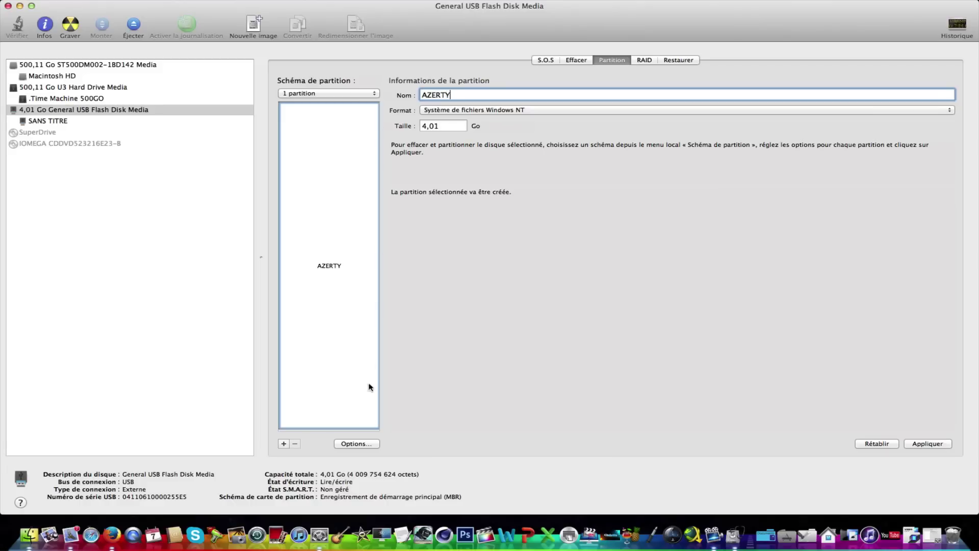
- Keep the Enregistrement de démarrage principal (MBR) scheme for the flash disk and apply the partitioning
click(352, 443)
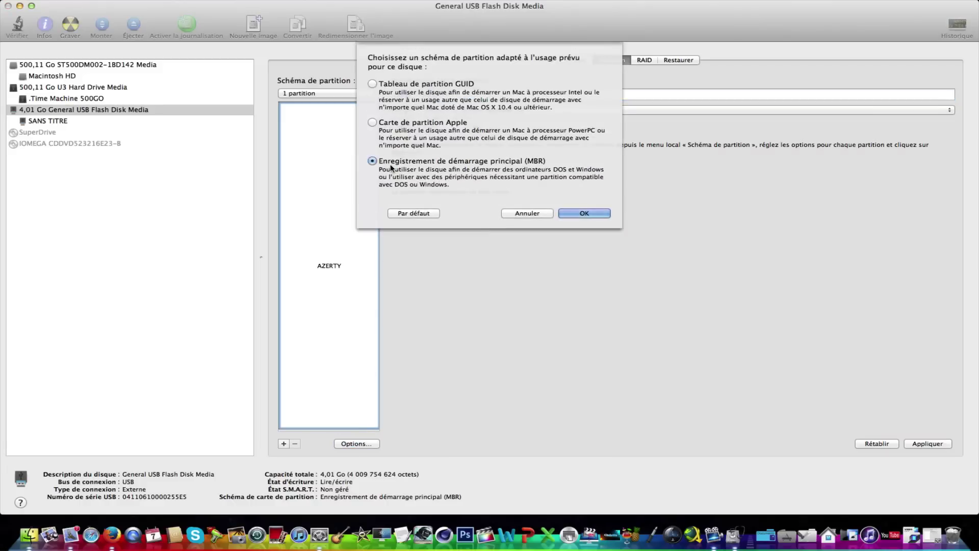
click(584, 213)
key(Return)
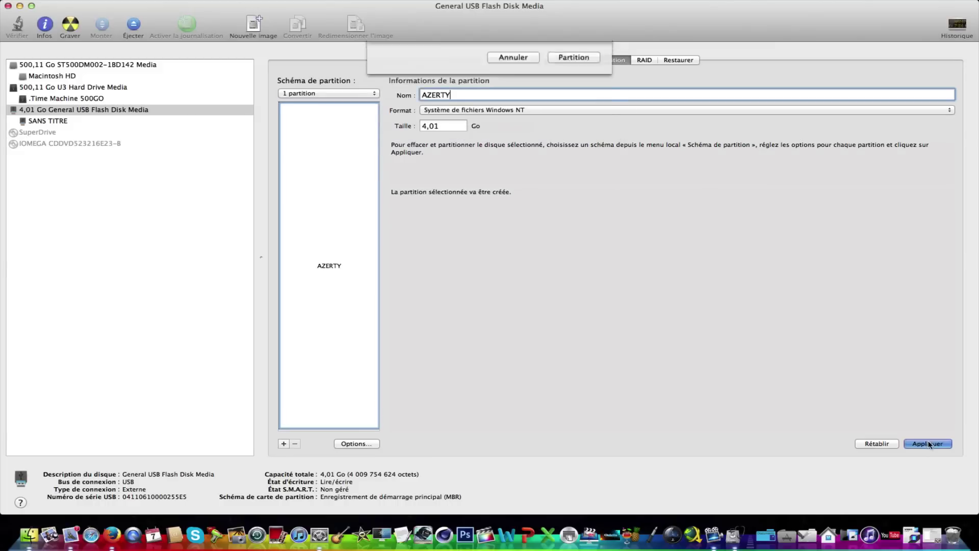
click(571, 152)
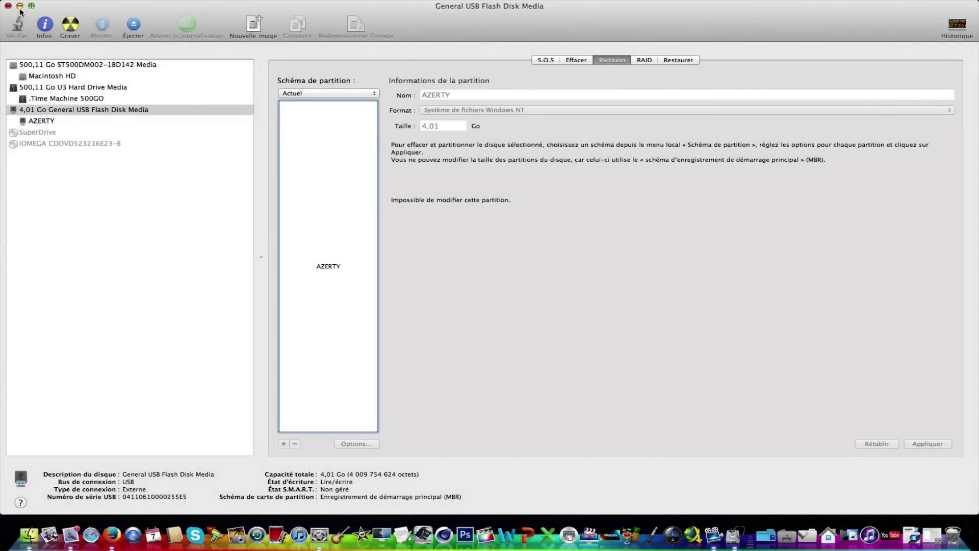
- Minimize Disk Utility, open the AZERTY drive from the desktop and copy 2014.PNG onto it
click(19, 6)
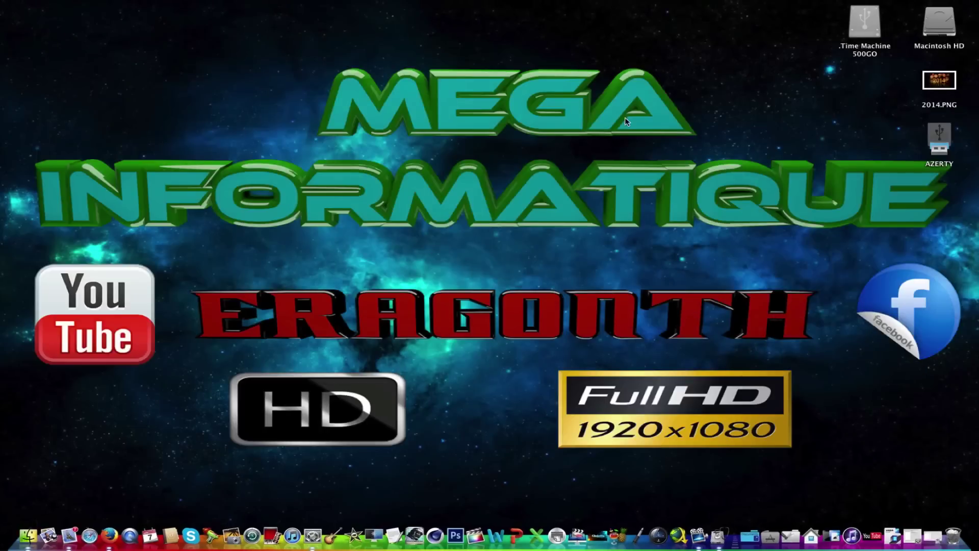
drag(936, 145, 788, 84)
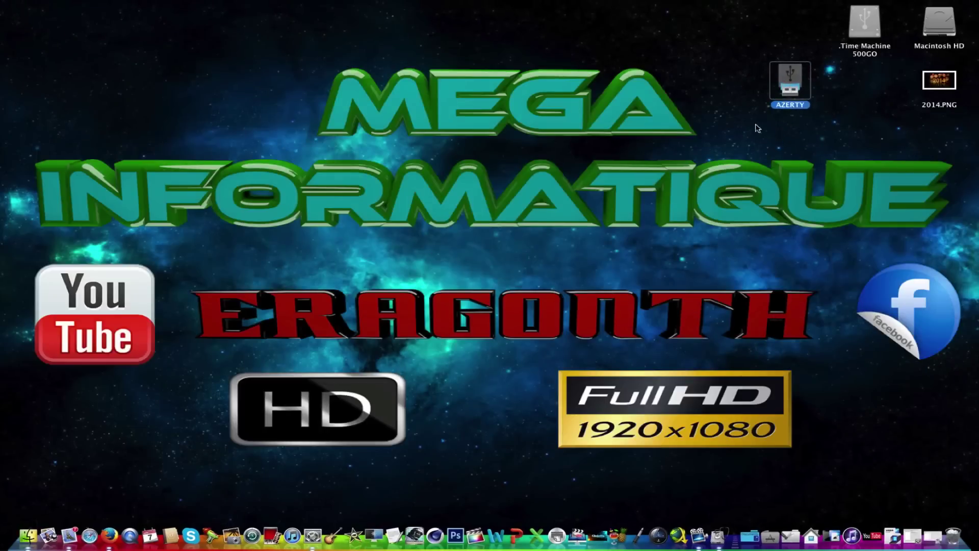
double_click(791, 76)
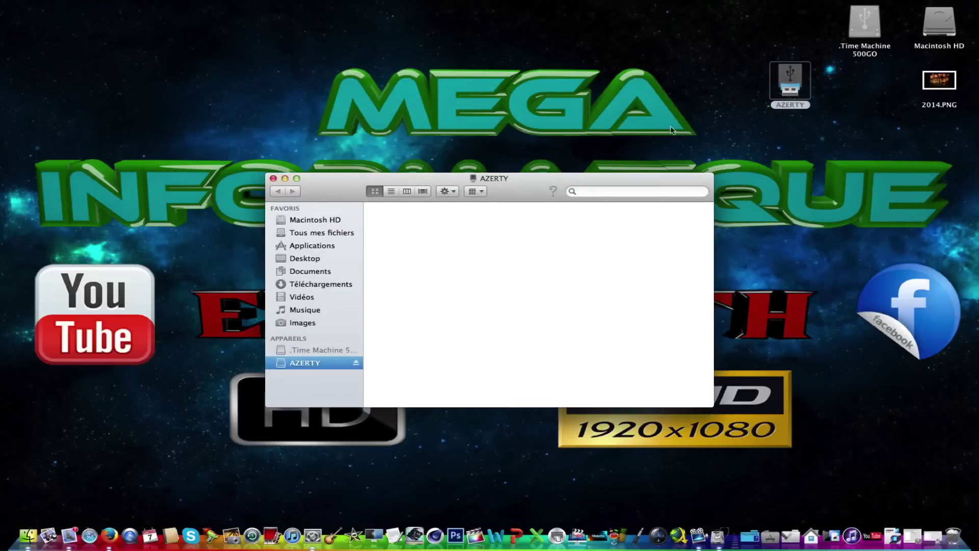
drag(513, 191, 435, 130)
drag(943, 85, 330, 176)
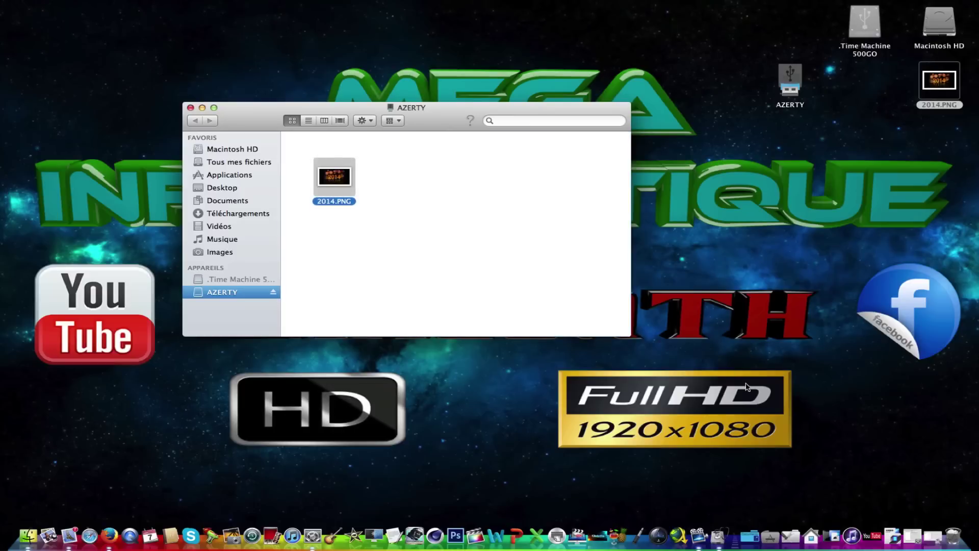
- Restore the Paragon NTFS window, select AZERTY among the available NTFS partitions, and close the window
click(912, 530)
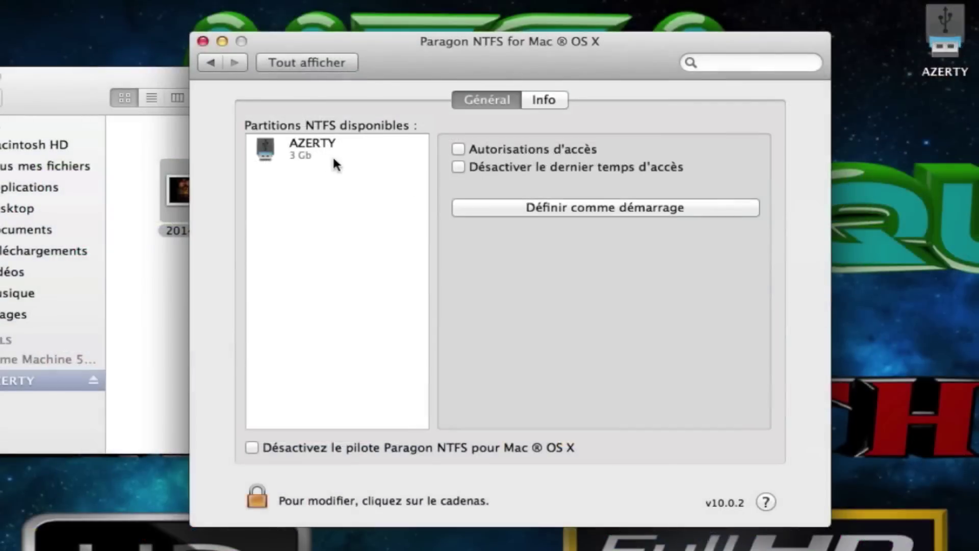
click(401, 154)
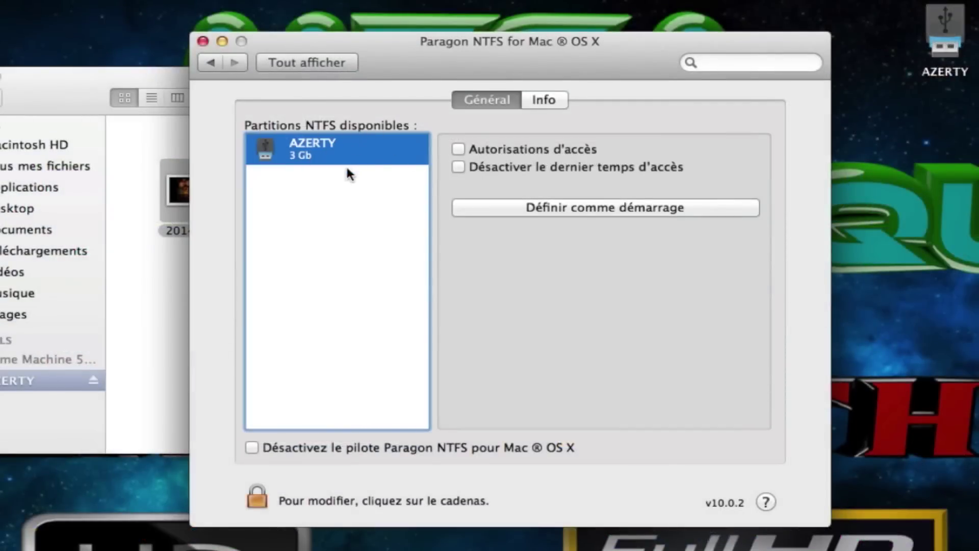
click(203, 42)
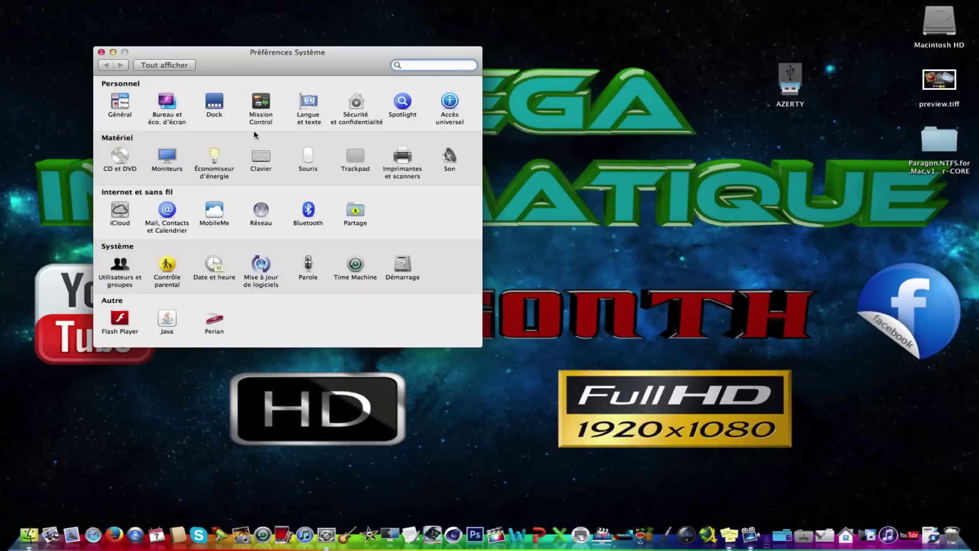
- Copy 2014.PNG from the AZERTY drive to the desktop and try to copy preview.tiff onto the drive
double_click(785, 83)
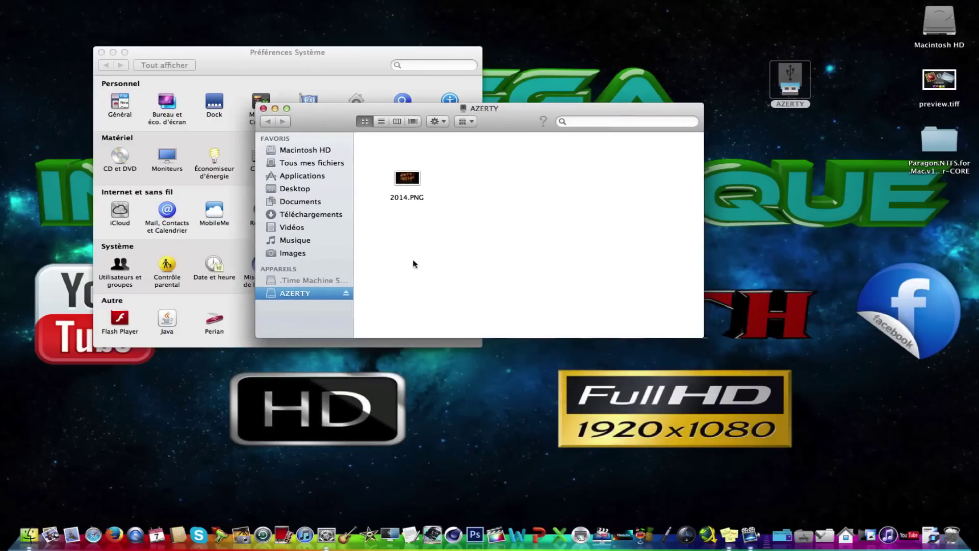
drag(468, 229, 931, 195)
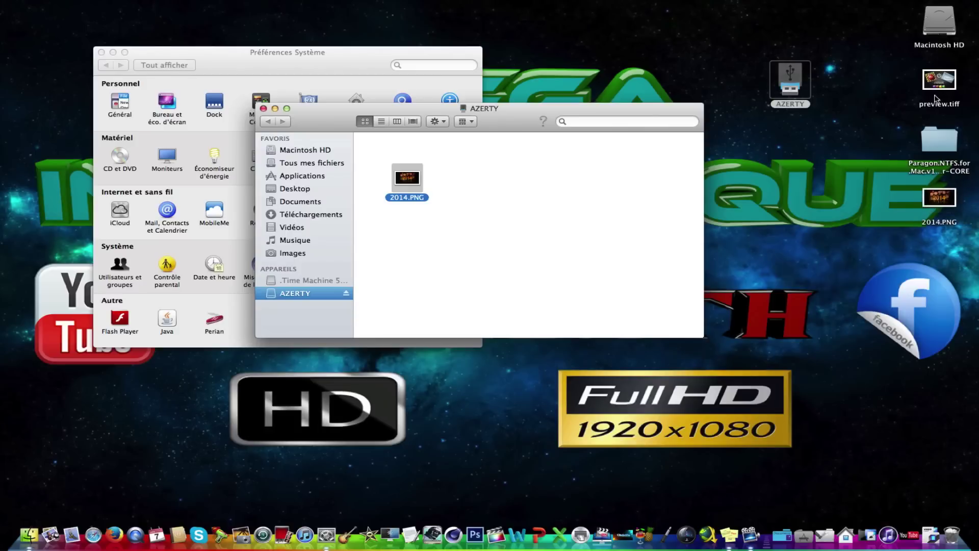
drag(941, 79, 590, 171)
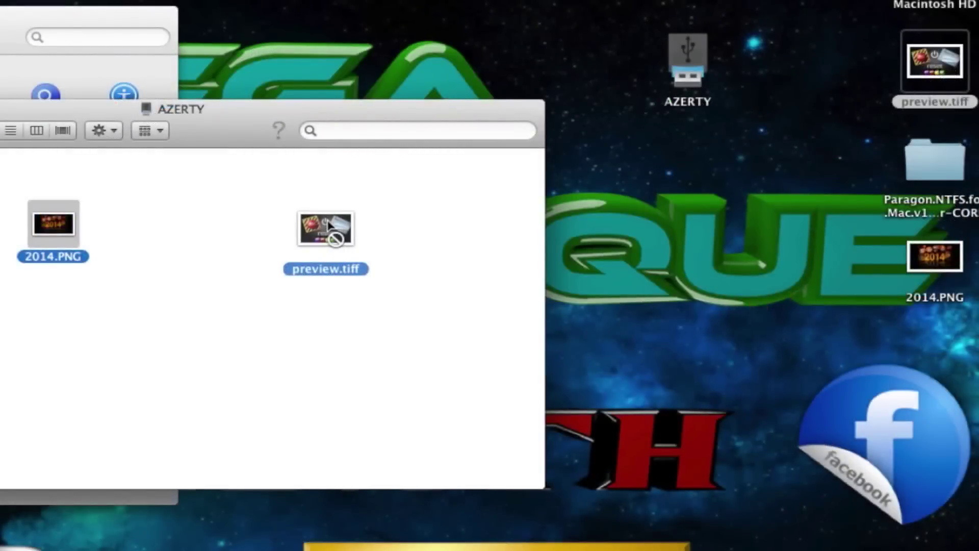
drag(329, 223, 328, 225)
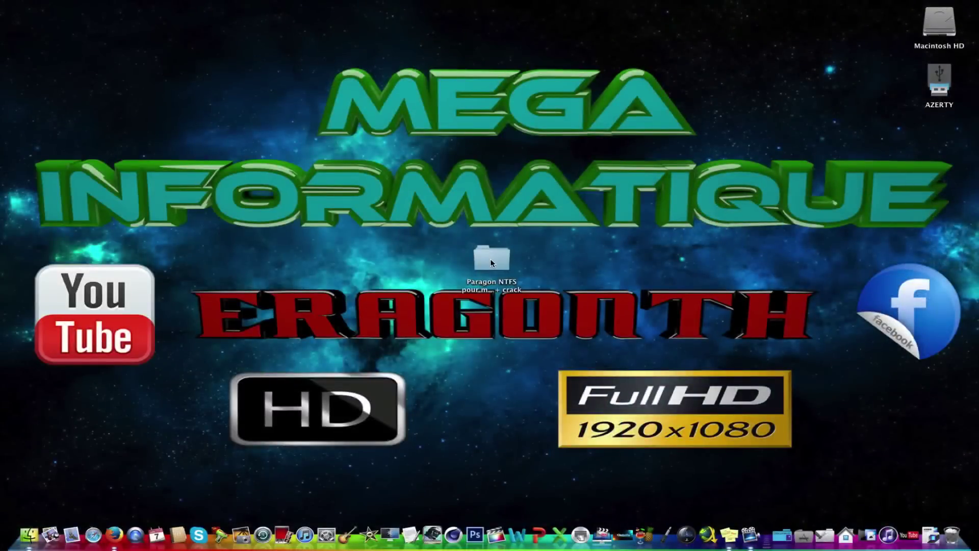
- Open ntfsmac.dmg from the Paragon NTFS folder on the desktop and launch the Paragon NTFS installer
double_click(492, 260)
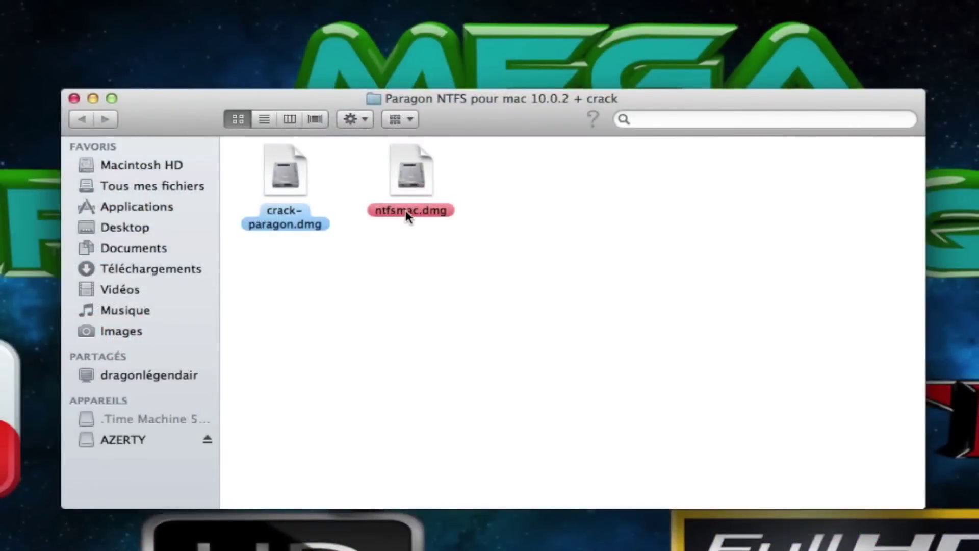
double_click(403, 213)
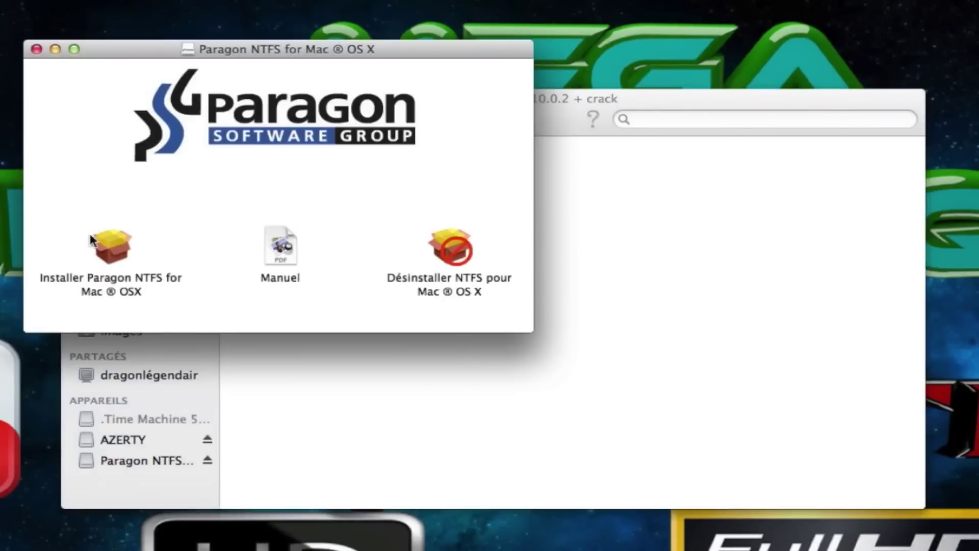
drag(66, 208, 154, 284)
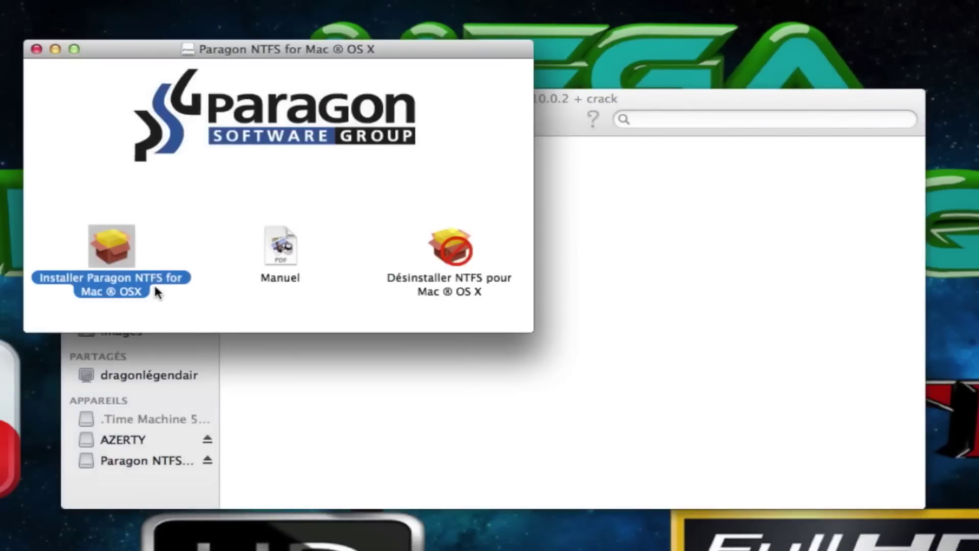
double_click(116, 249)
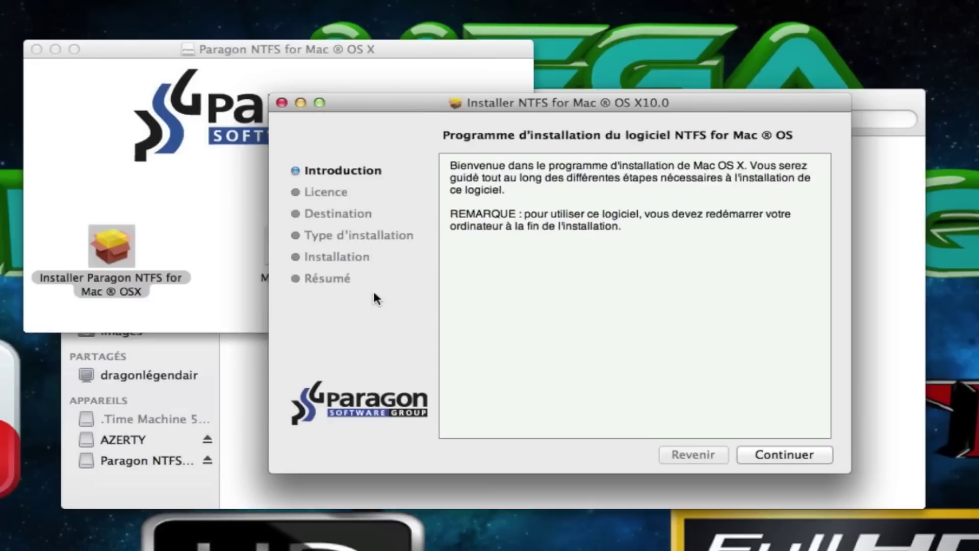
- Accept the licence and run the standard installation on Macintosh HD, authorizing it with the account password
click(764, 454)
click(764, 454)
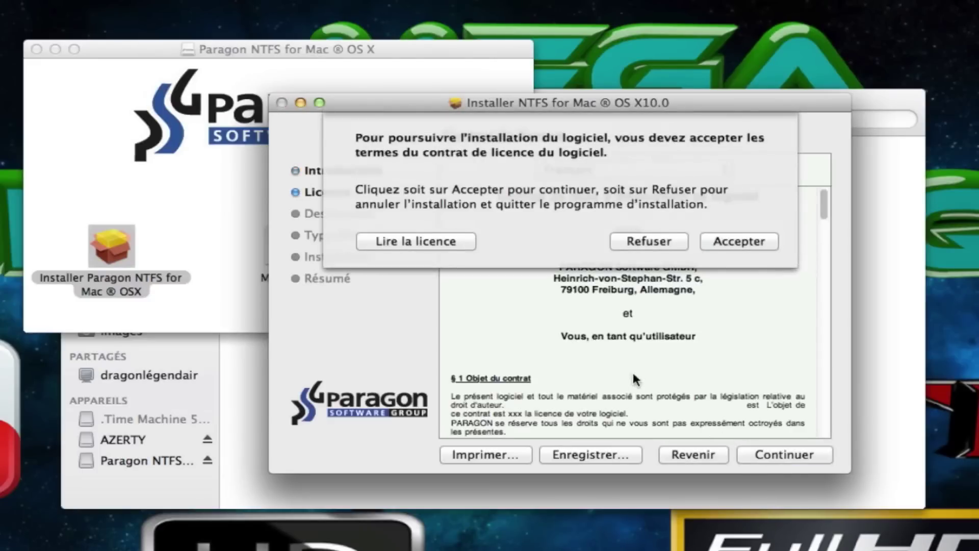
click(738, 241)
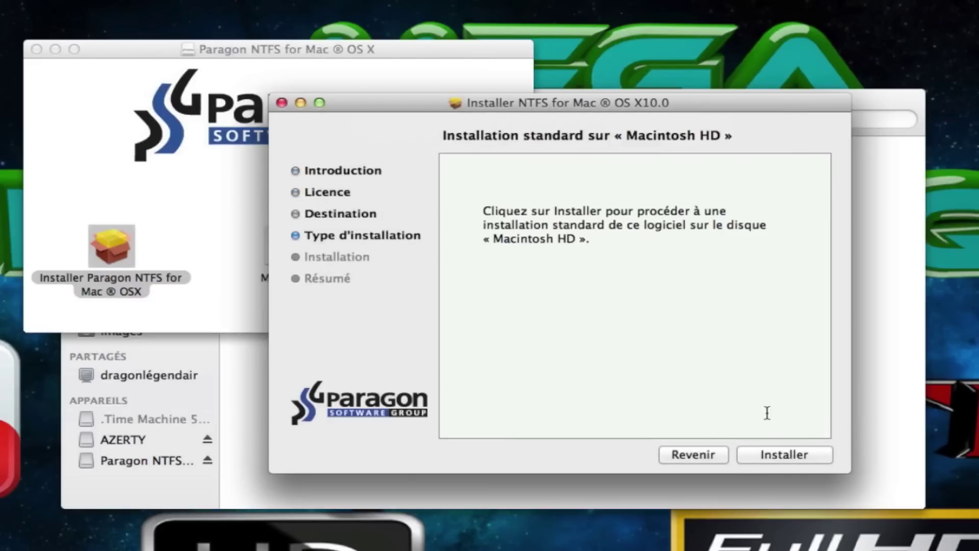
click(774, 454)
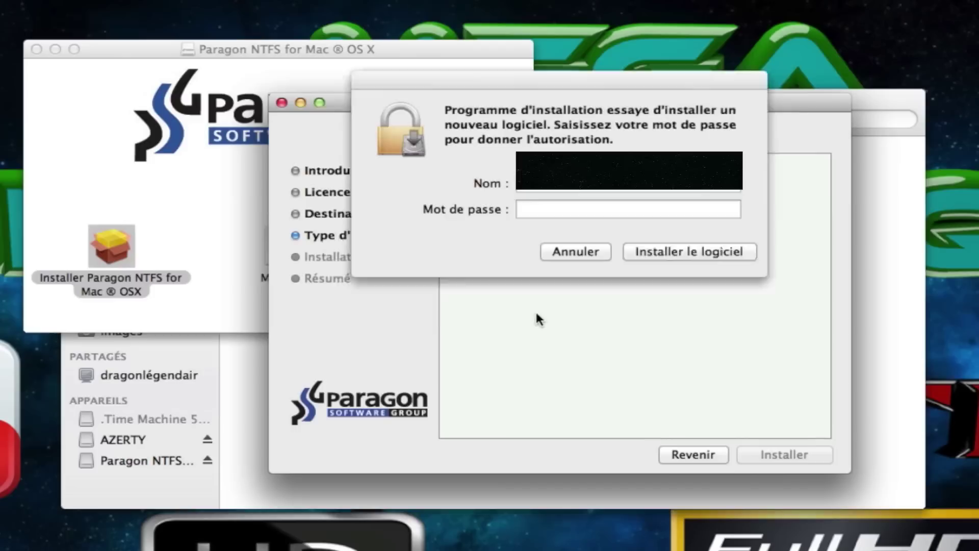
text(********)
key(Return)
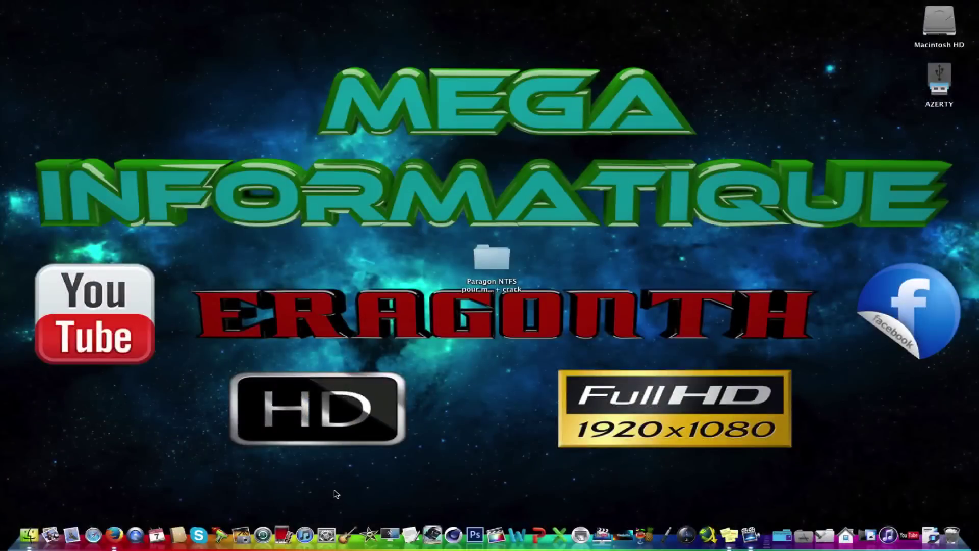
- Open the NTFS for Mac OS X pane in System Preferences and view its product information
click(324, 539)
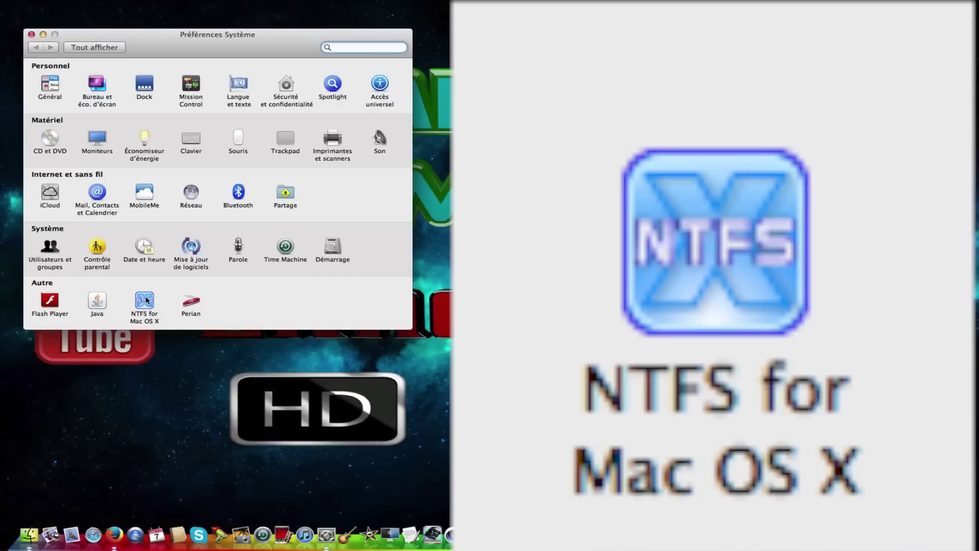
click(145, 301)
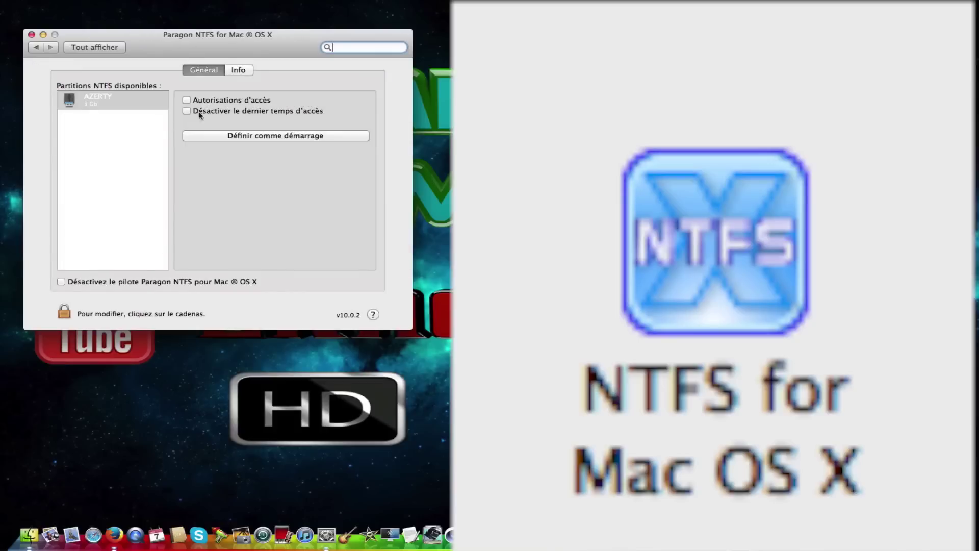
click(244, 70)
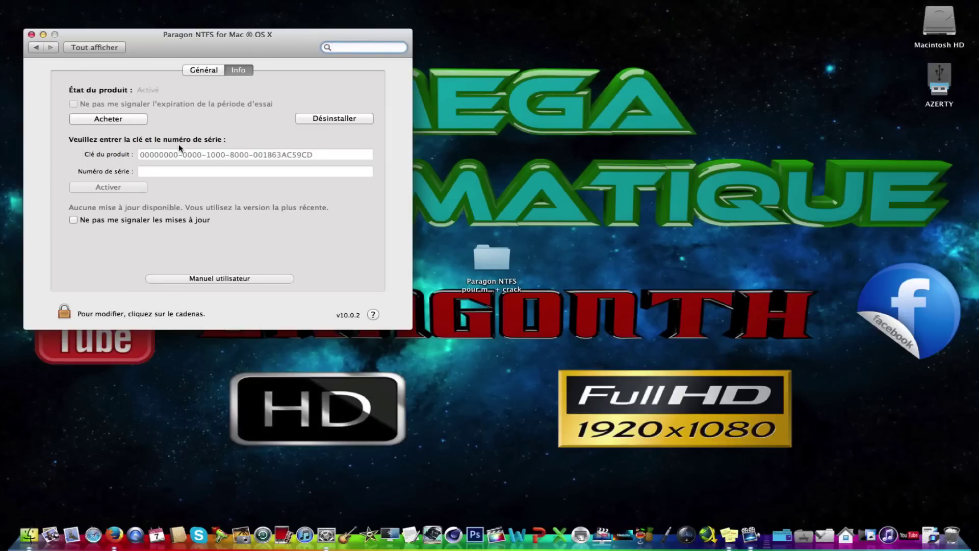
- Unlock the Paragon NTFS settings for changes by entering the account password
click(65, 311)
text(*********)
key(Return)
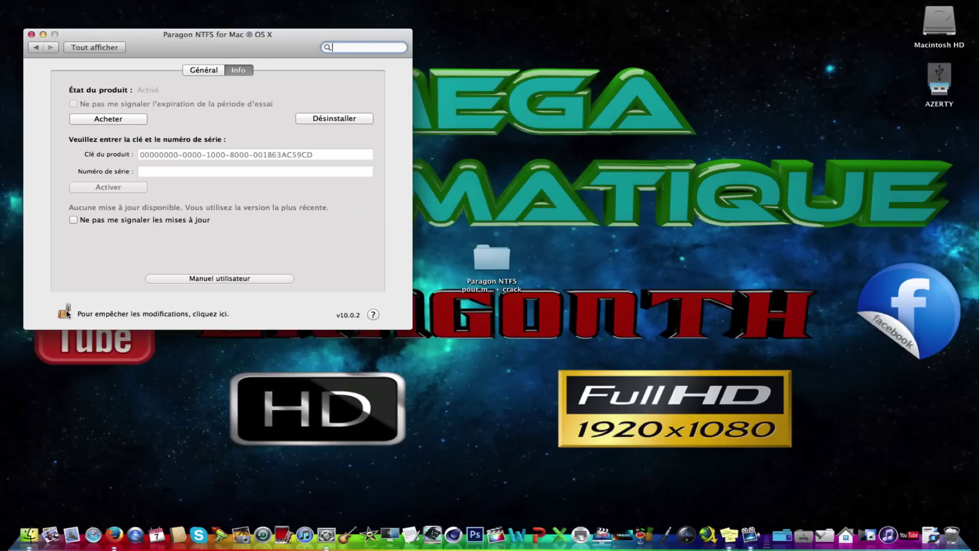
- Open crack-paragon.dmg from the Paragon NTFS folder on the desktop, launch CORE Keygen and close the Finder windows
double_click(497, 258)
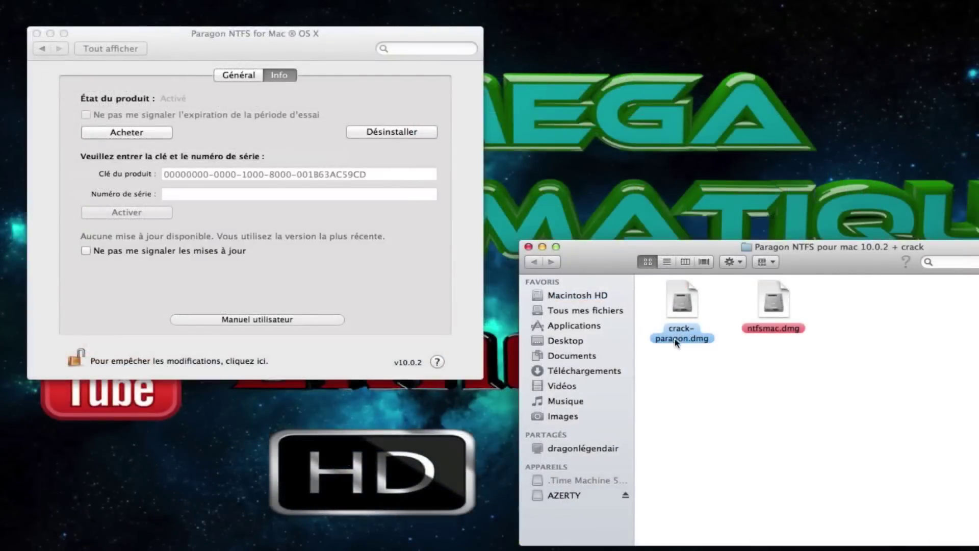
double_click(687, 332)
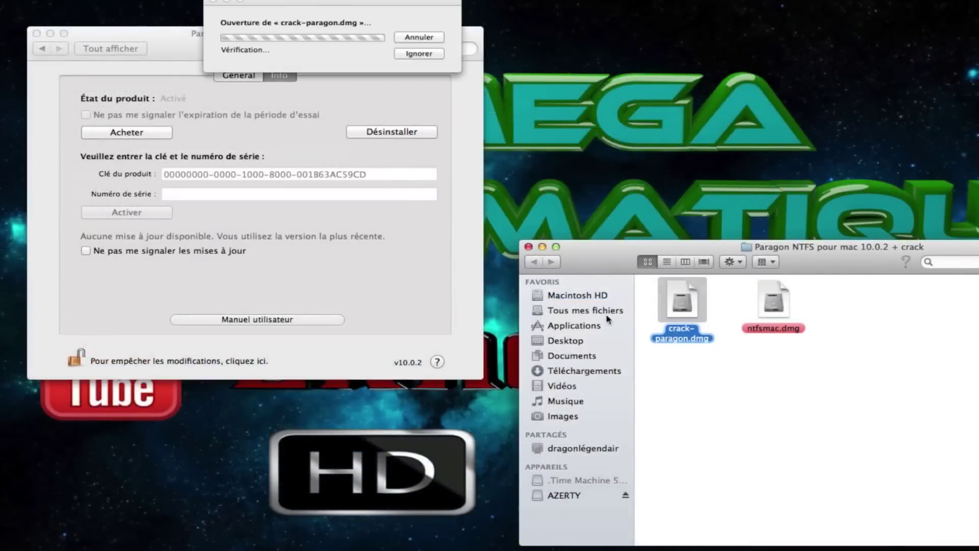
click(528, 246)
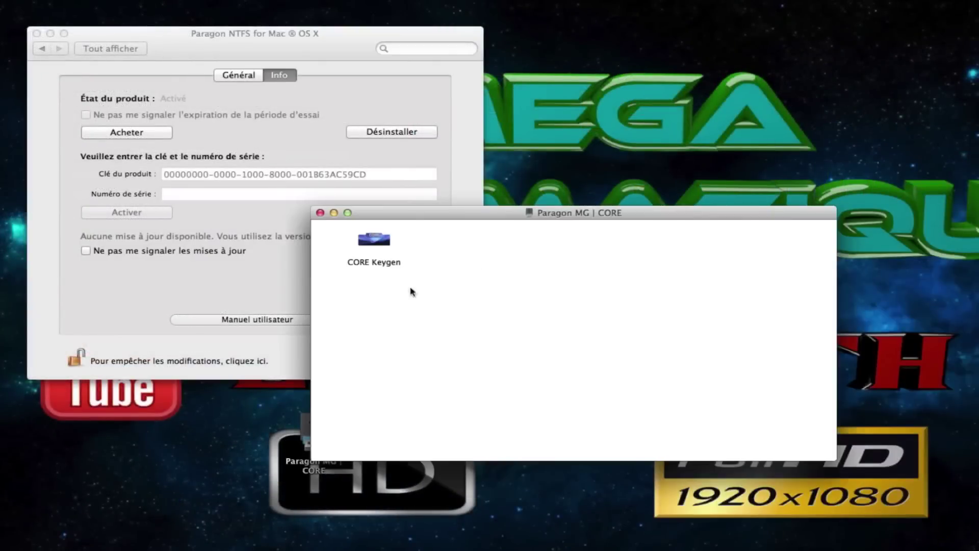
double_click(374, 241)
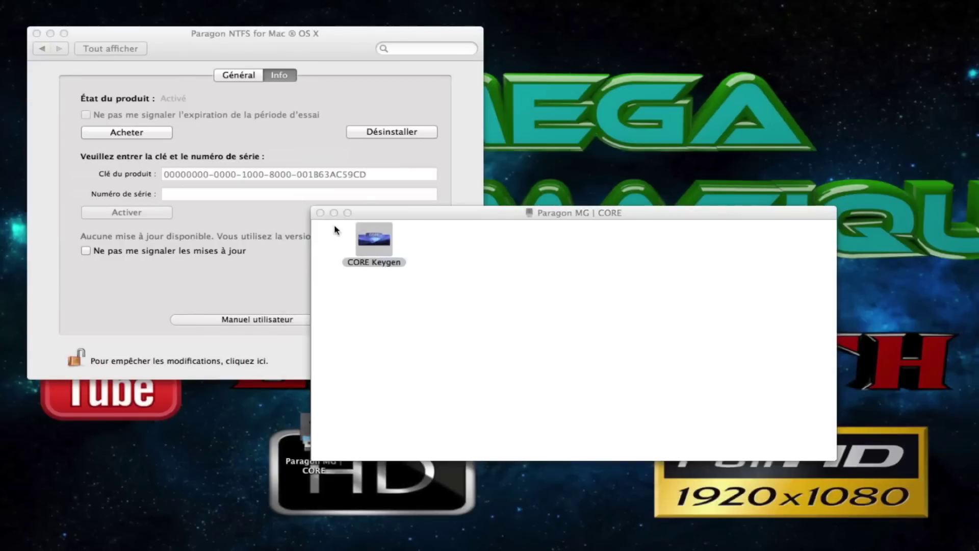
click(321, 212)
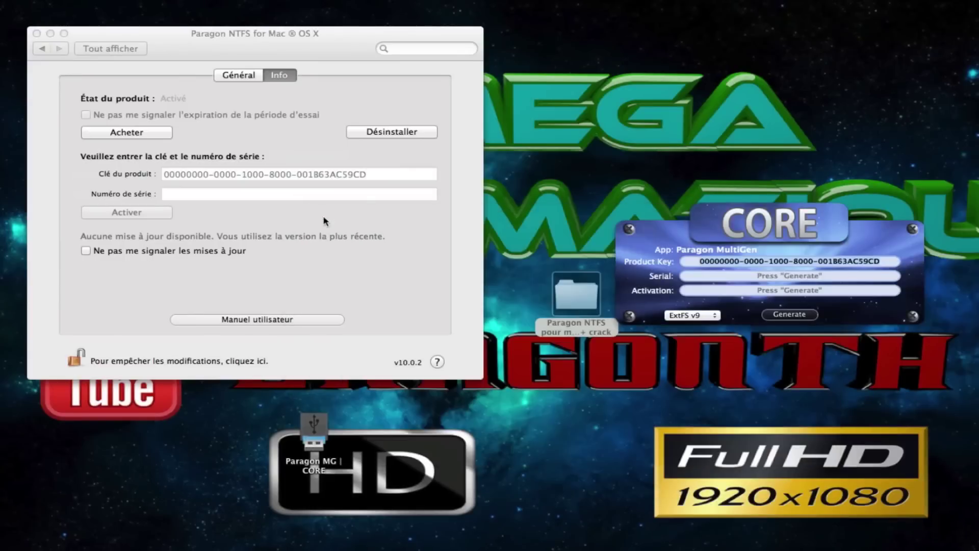
- Select NTFS v10 as the product in the key generator and generate its serial and activation codes
click(694, 317)
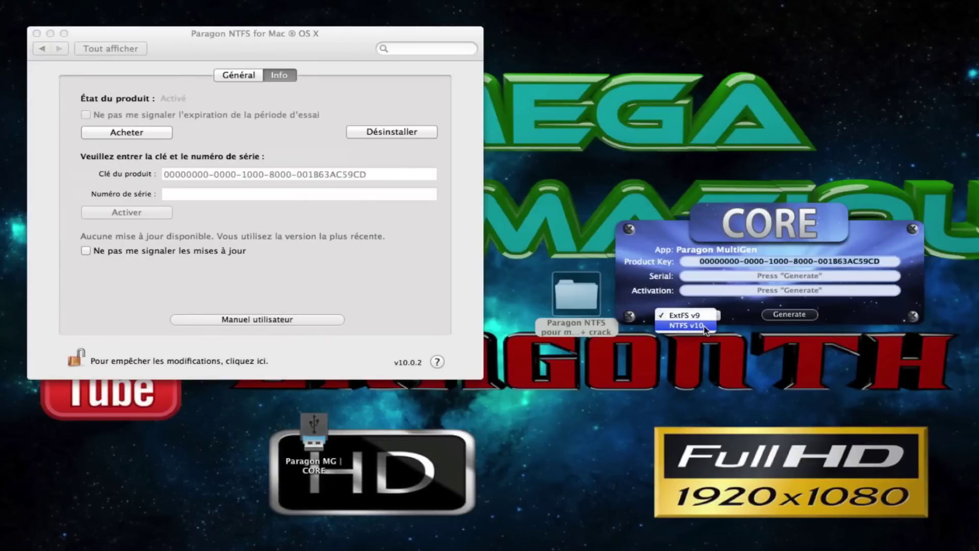
click(704, 326)
click(793, 317)
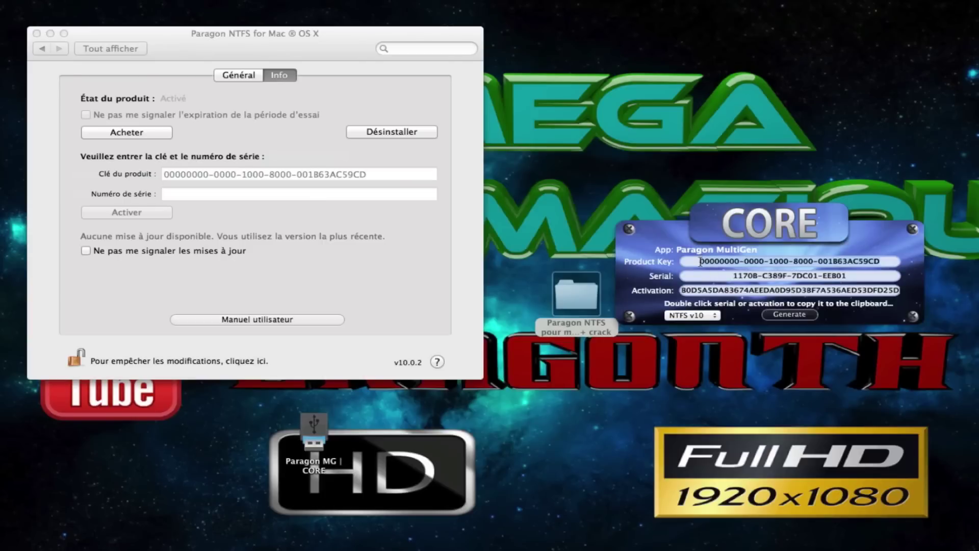
- Copy the product key and the generated serial number to the clipboard, then close the key generator
drag(698, 261, 920, 258)
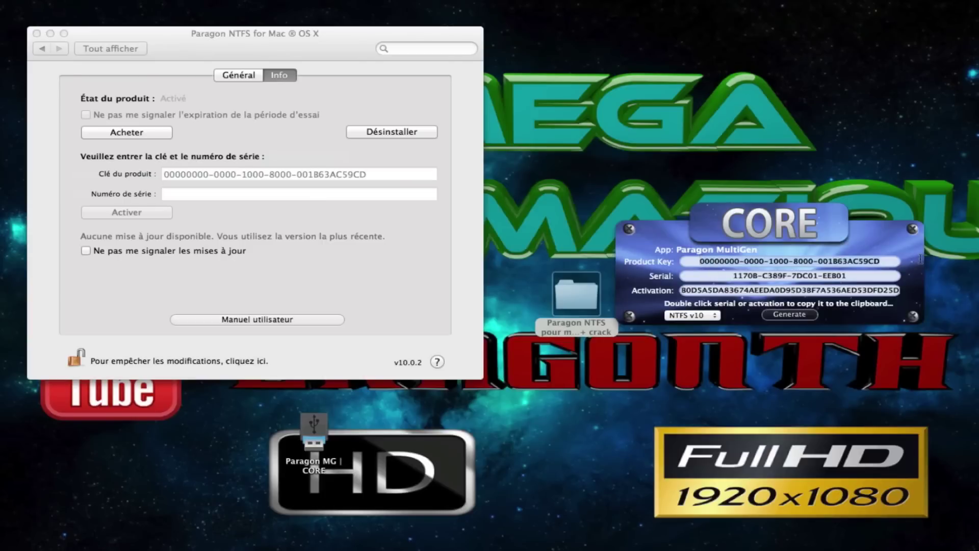
right_click(796, 262)
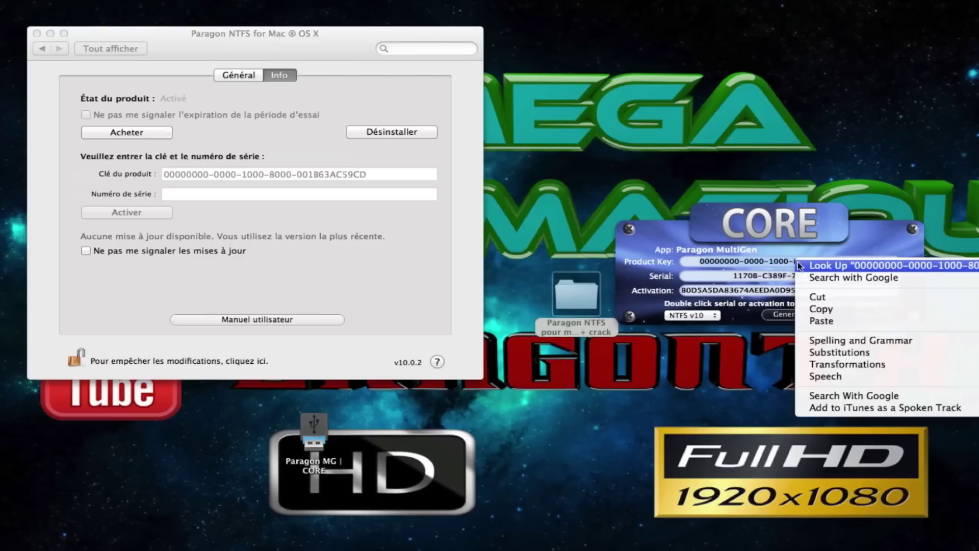
click(818, 309)
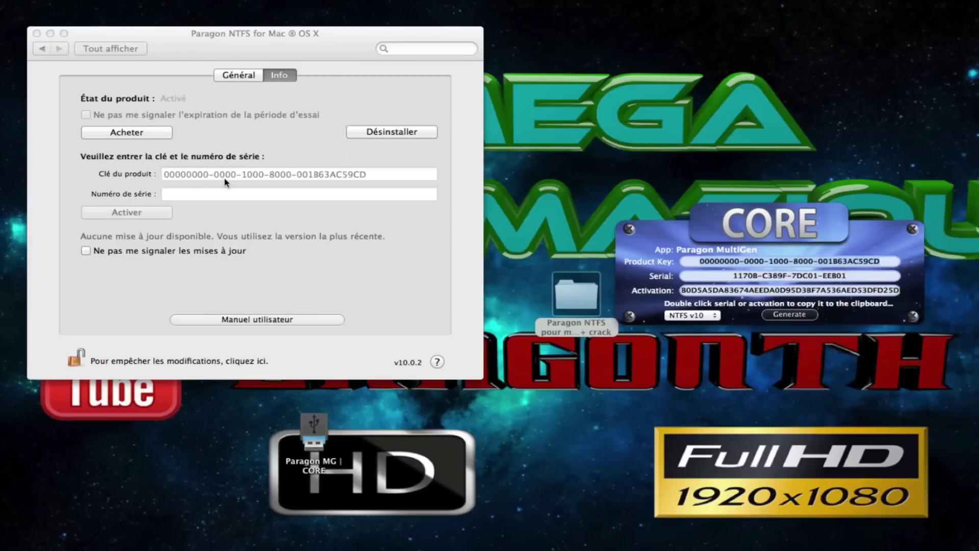
click(206, 177)
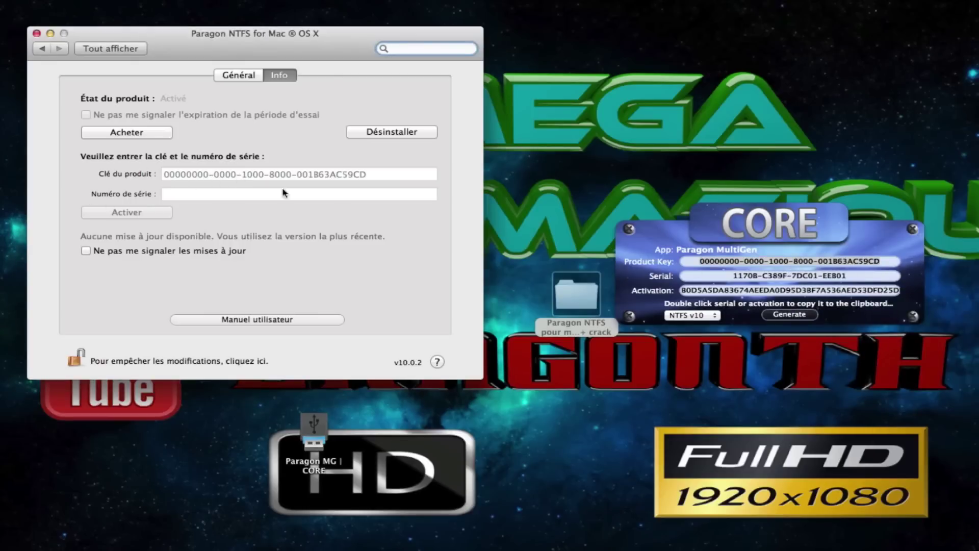
double_click(769, 276)
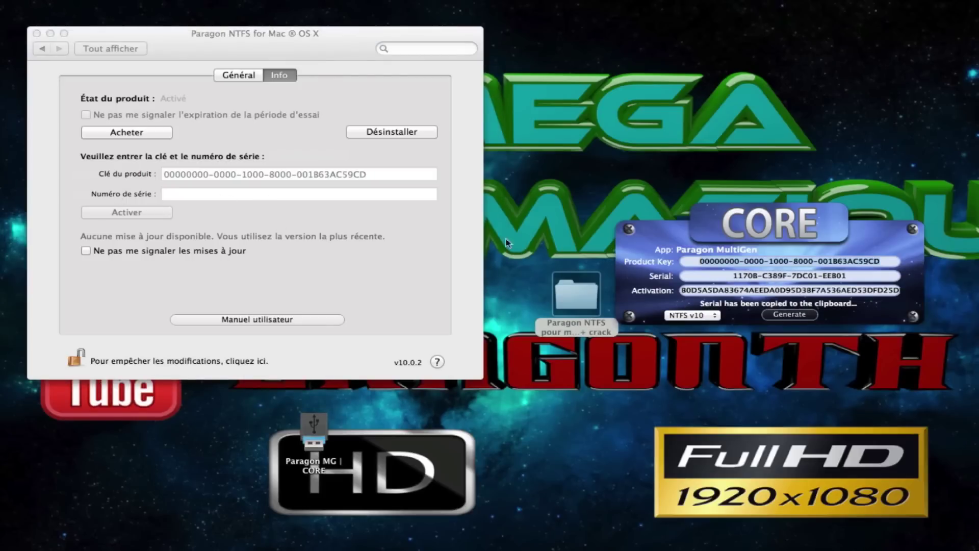
click(628, 229)
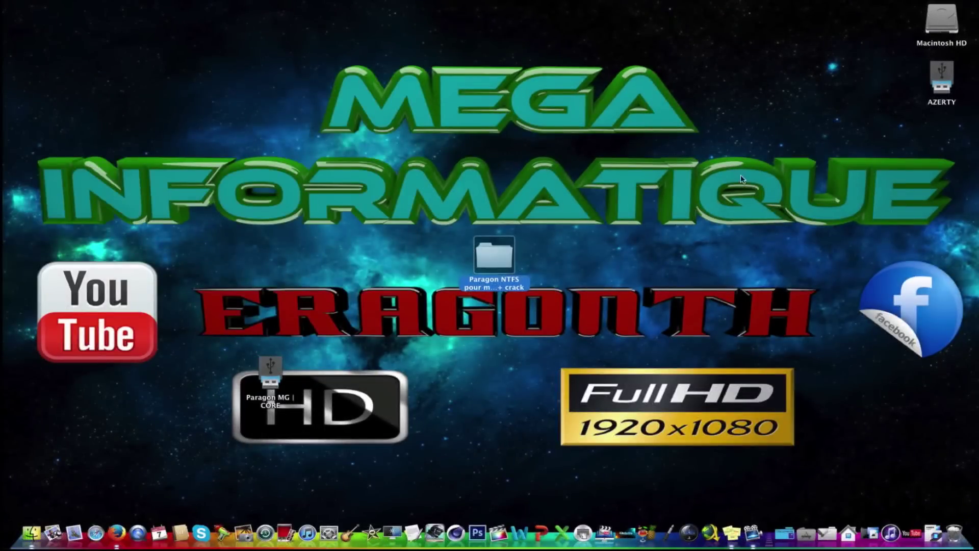
- Open the AZERTY drive, copy 2014.PNG from it to the desktop and close the drive's window
double_click(937, 80)
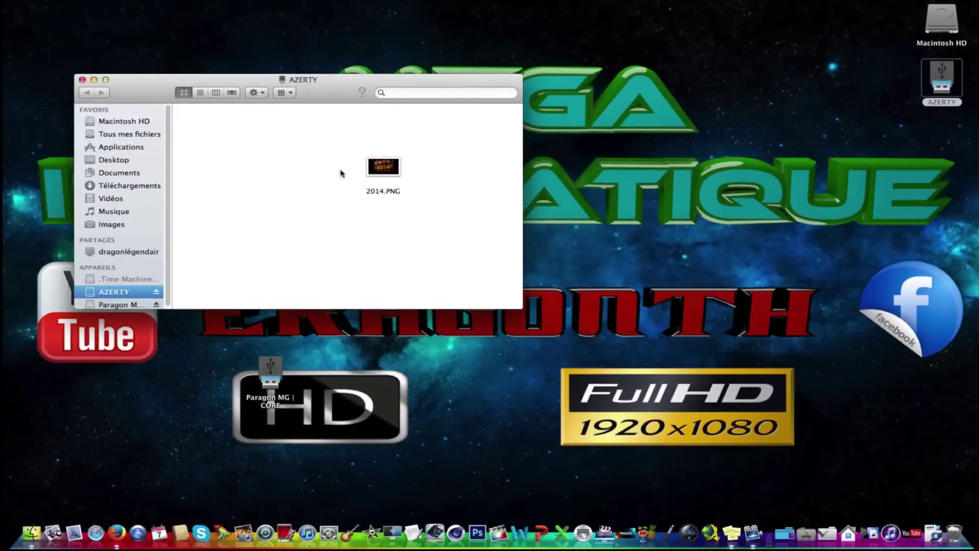
drag(383, 166, 258, 194)
click(235, 94)
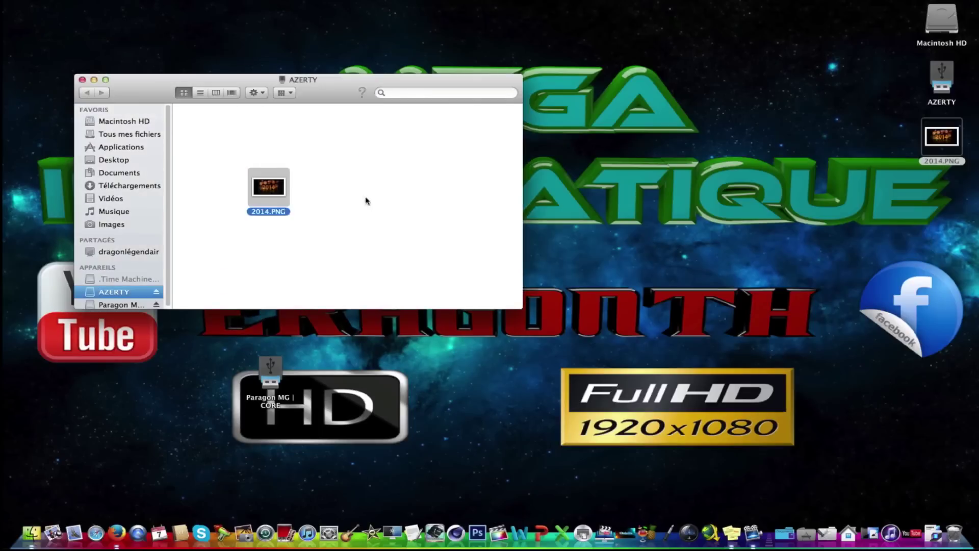
click(82, 80)
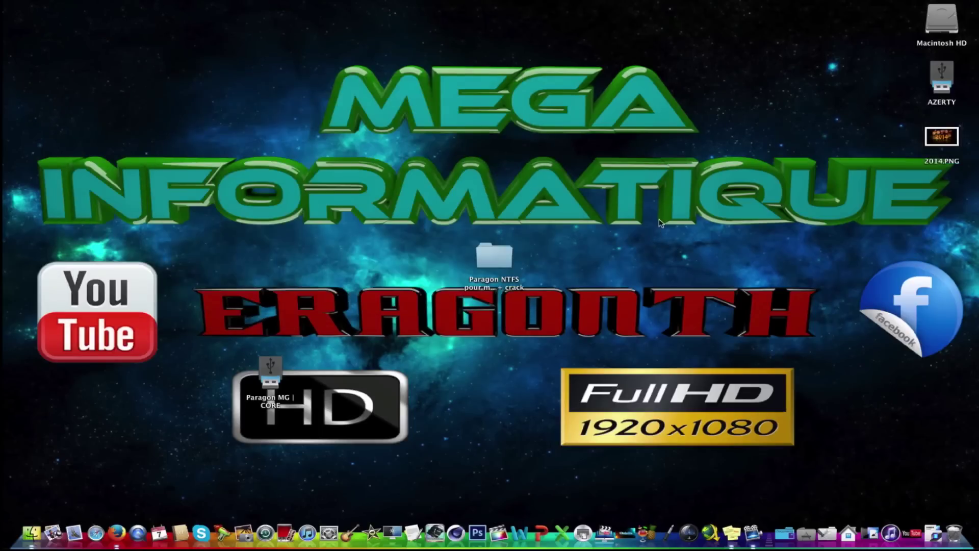